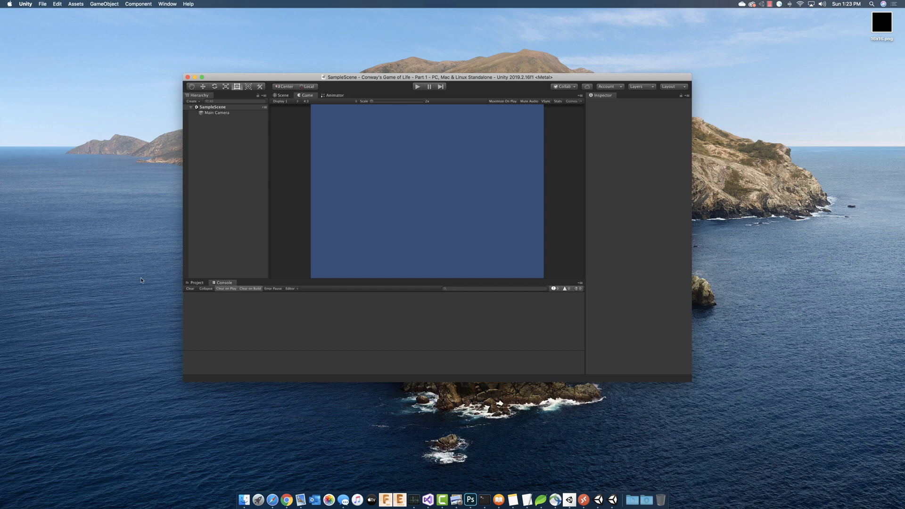
Step: Create a Graphics folder in the top-level Assets folder
left_click(196, 283)
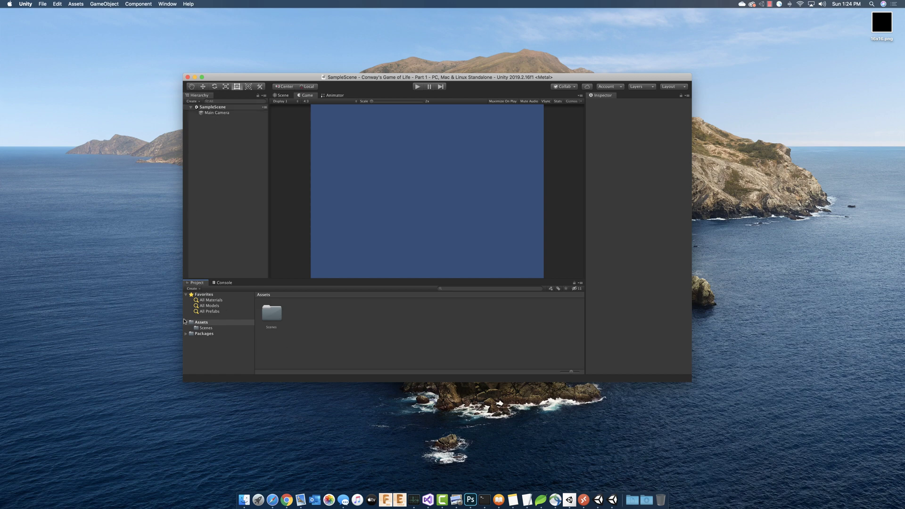
left_click(200, 322)
left_click(308, 325)
right_click(304, 321)
mouse_move(346, 323)
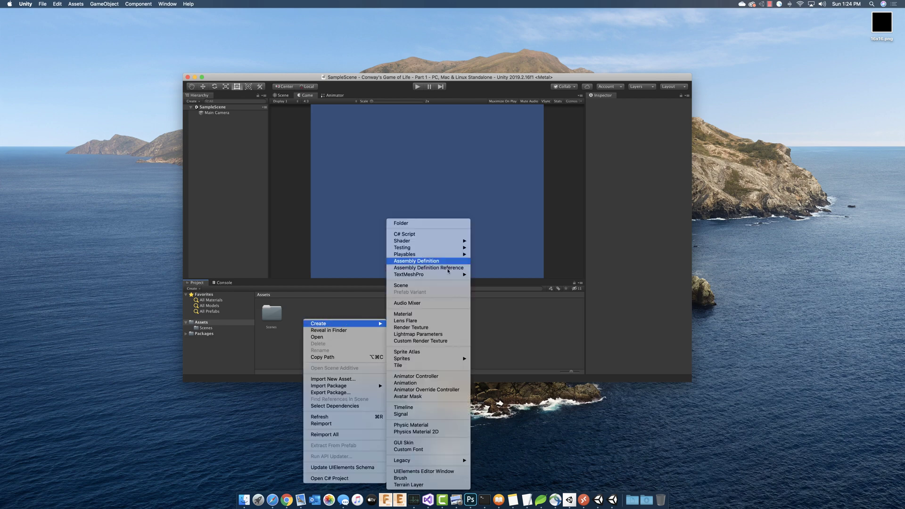
left_click(401, 223)
type("Graphi")
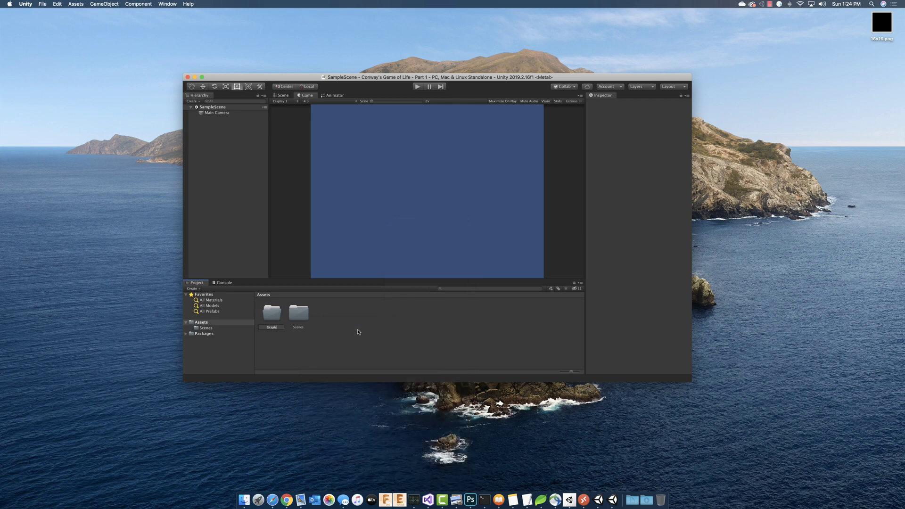
type("cs")
key("Return")
Step: Add a Resources folder in Assets with a Prefabs subfolder inside it
right_click(358, 324)
mouse_move(381, 332)
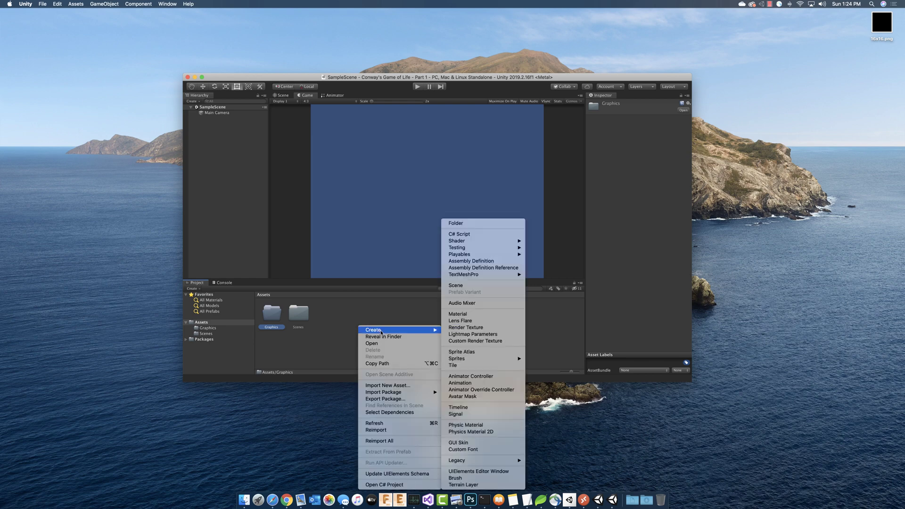
left_click(460, 223)
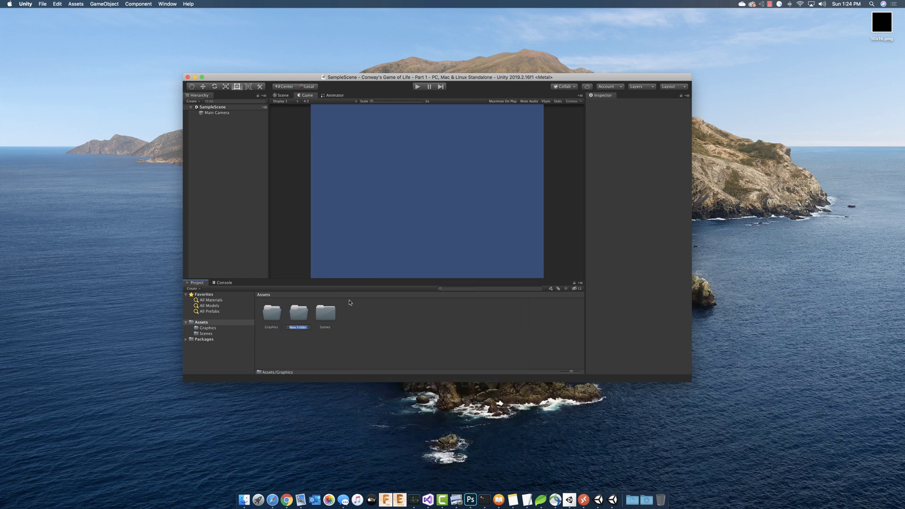
type("Resources")
key("Return")
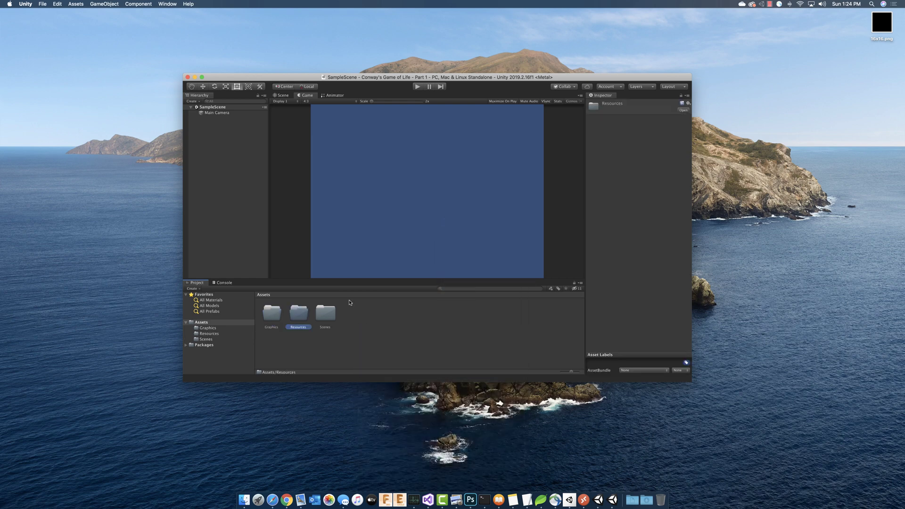
double_click(297, 316)
right_click(299, 315)
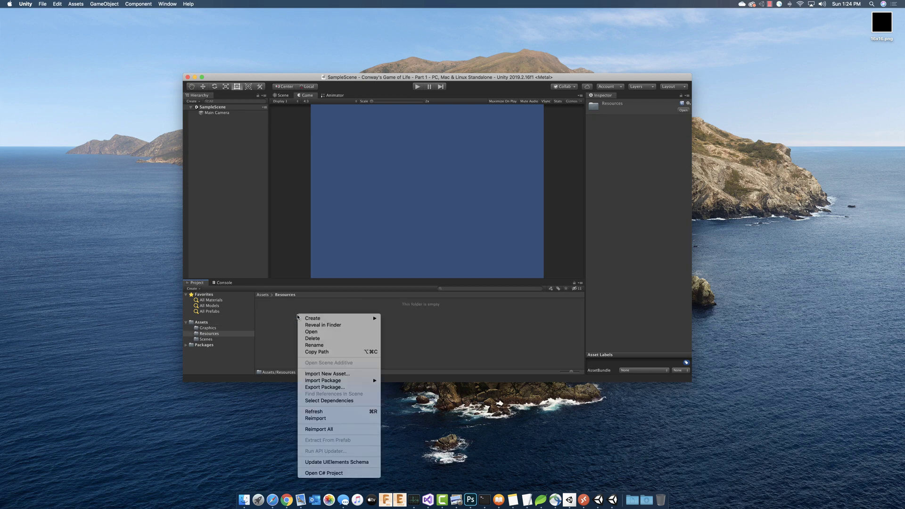
mouse_move(330, 318)
left_click(407, 224)
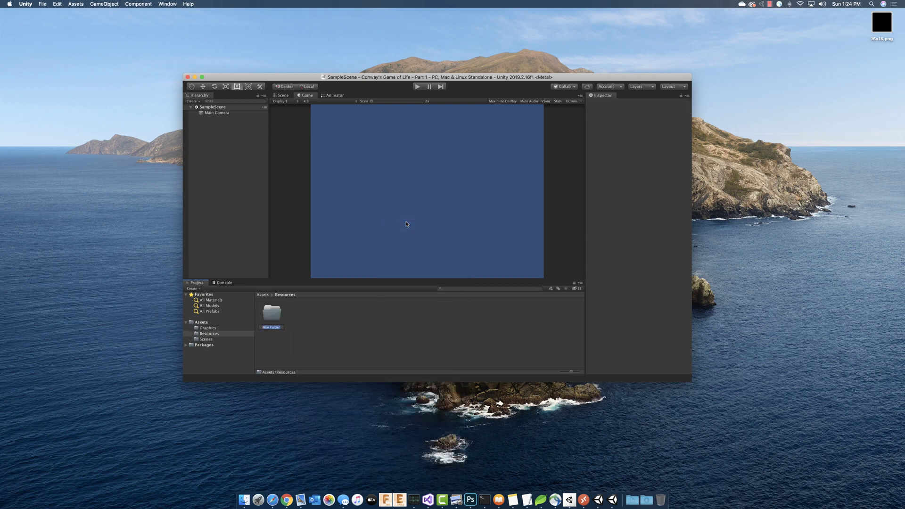
type("Prefabs")
key("Return")
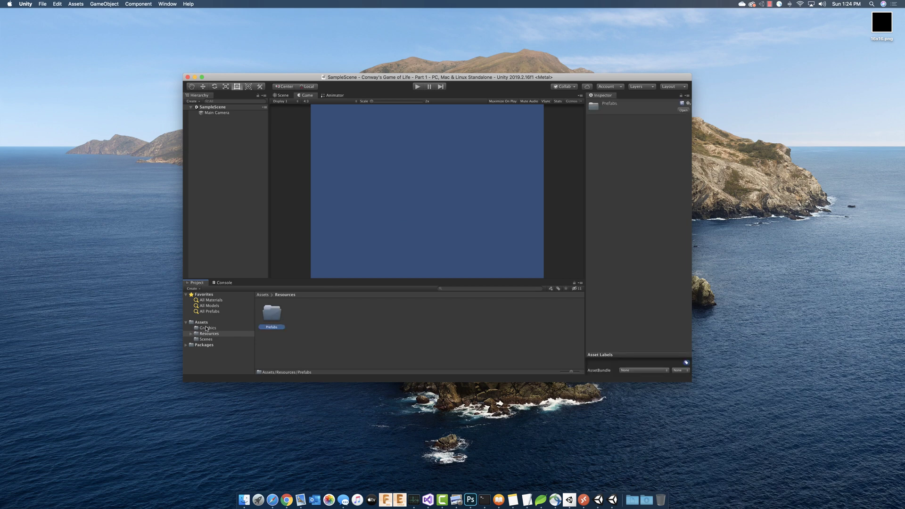
Step: Add a Scripts folder back in the top-level Assets folder
left_click(208, 328)
left_click(203, 322)
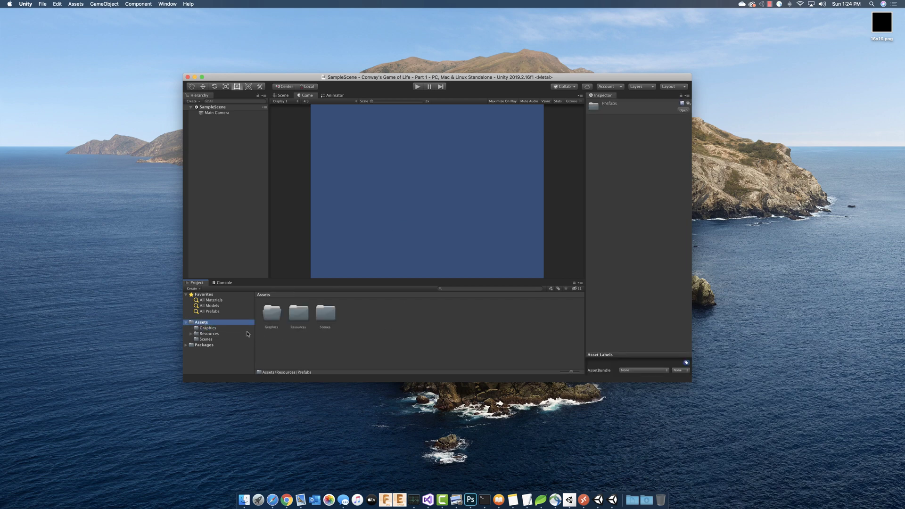
right_click(357, 318)
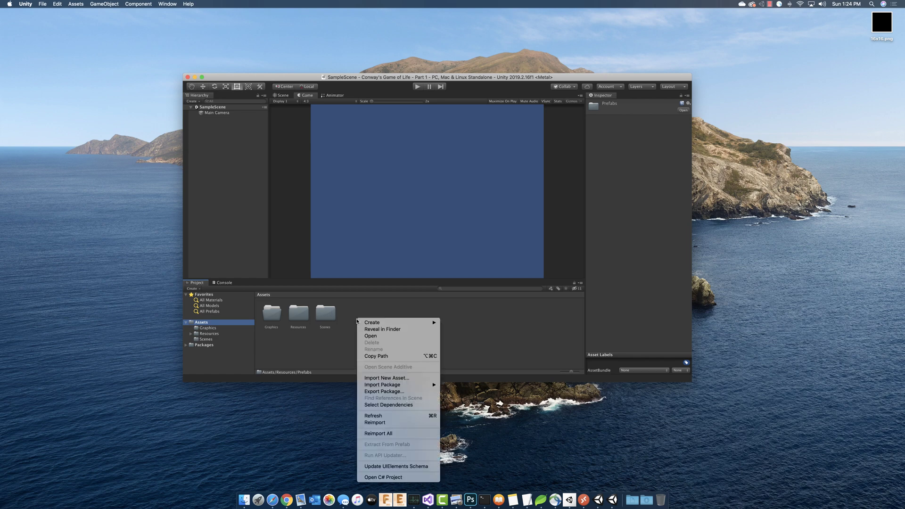
mouse_move(372, 322)
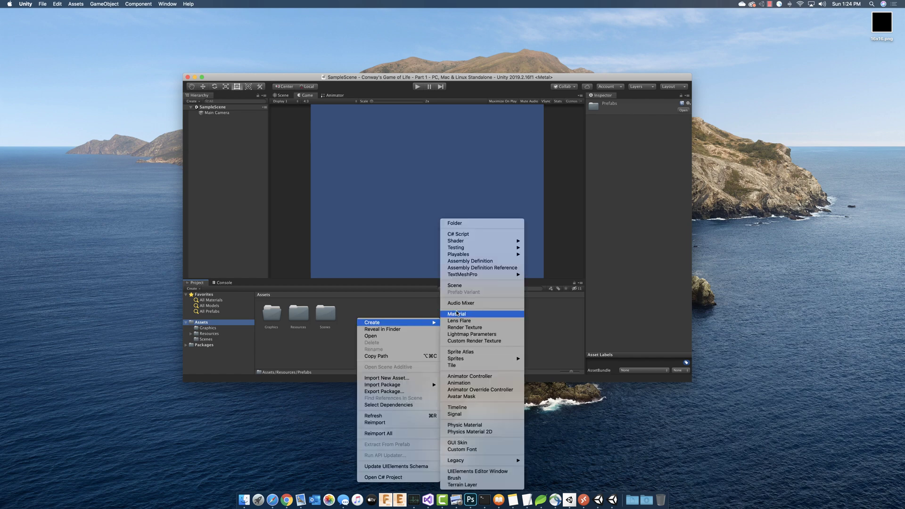
left_click(471, 223)
type("Scripts")
key("Return")
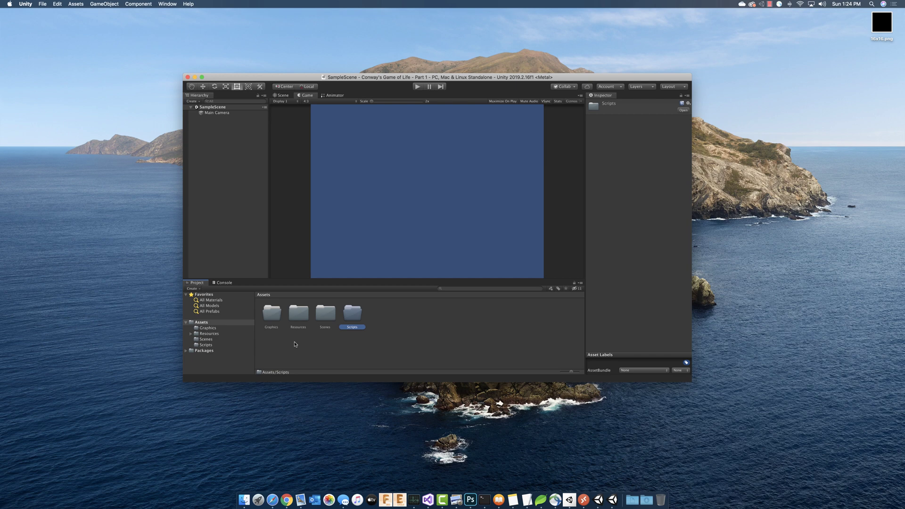
Step: Import 16x16.png from the desktop into the Graphics folder and select it
left_click(209, 329)
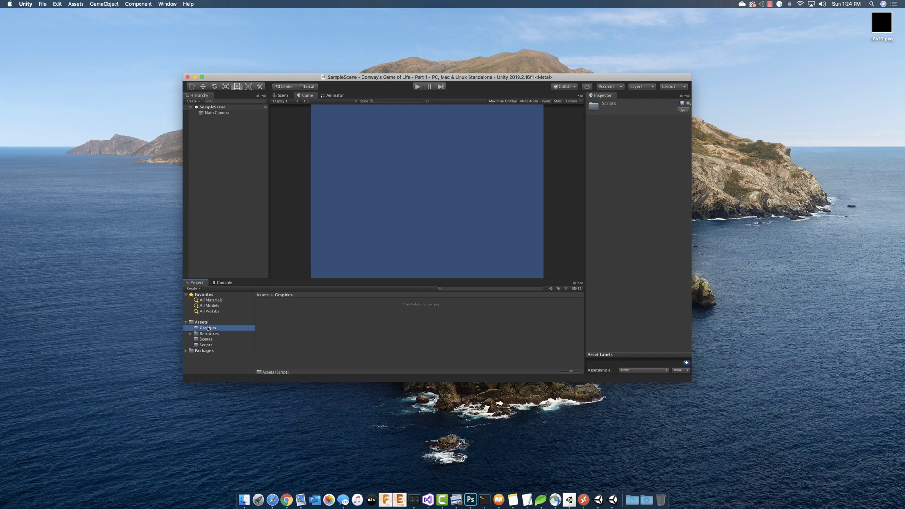
left_click_drag(883, 14, 282, 340)
left_click(276, 329)
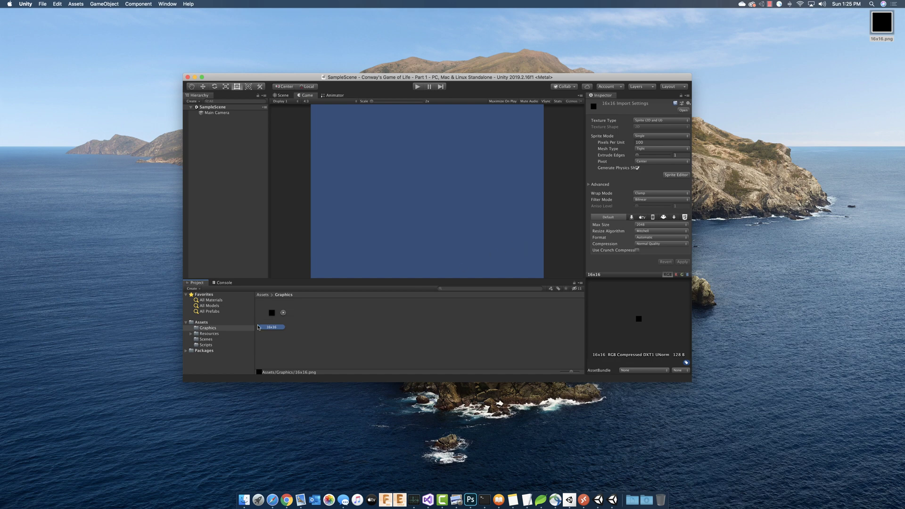
Step: Set the 16x16 sprite to 16 Pixels Per Unit and Point (no filter) filtering, applying both
left_click(653, 142)
type("16")
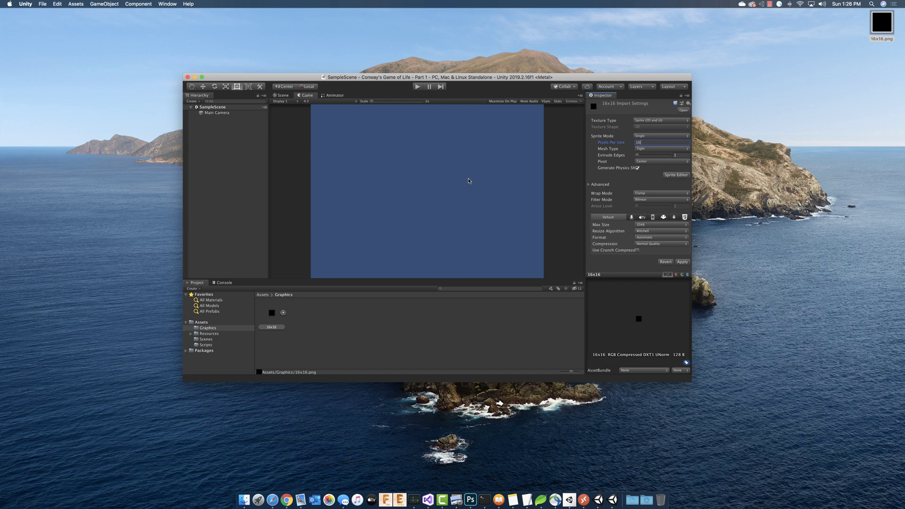
left_click(684, 262)
left_click(658, 200)
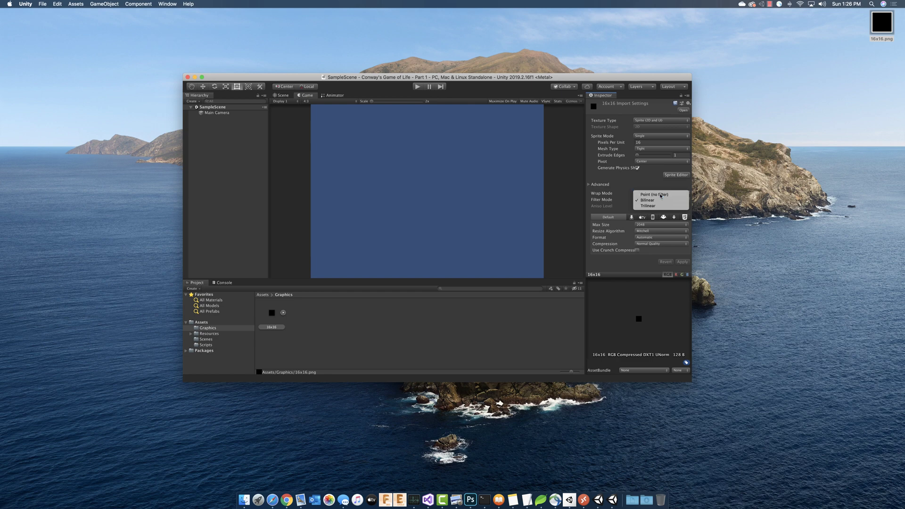
left_click(653, 194)
left_click(684, 262)
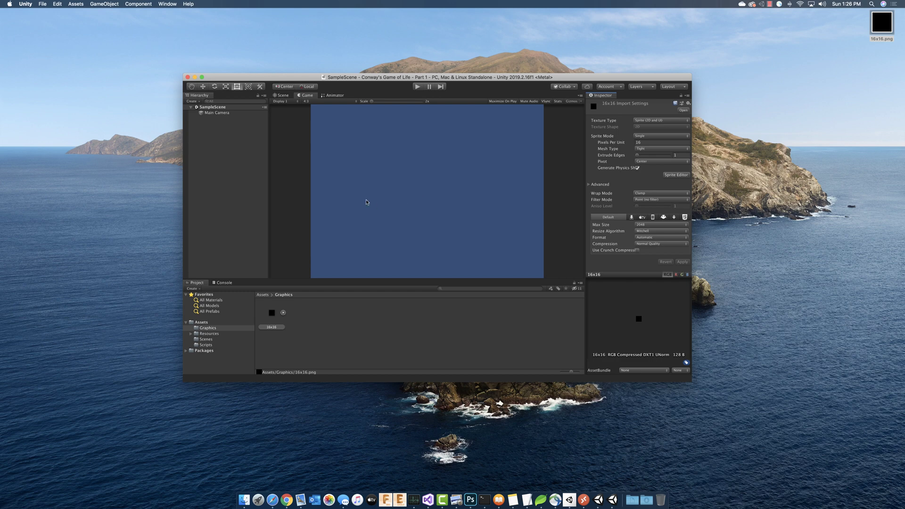
Step: Set the Game view aspect to Standalone (1024x768) and select the Main Camera
left_click(335, 101)
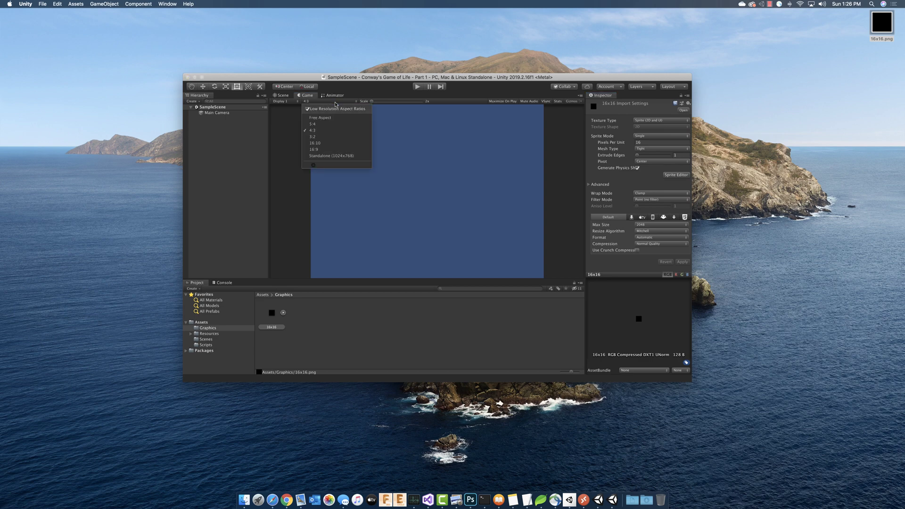
left_click(325, 156)
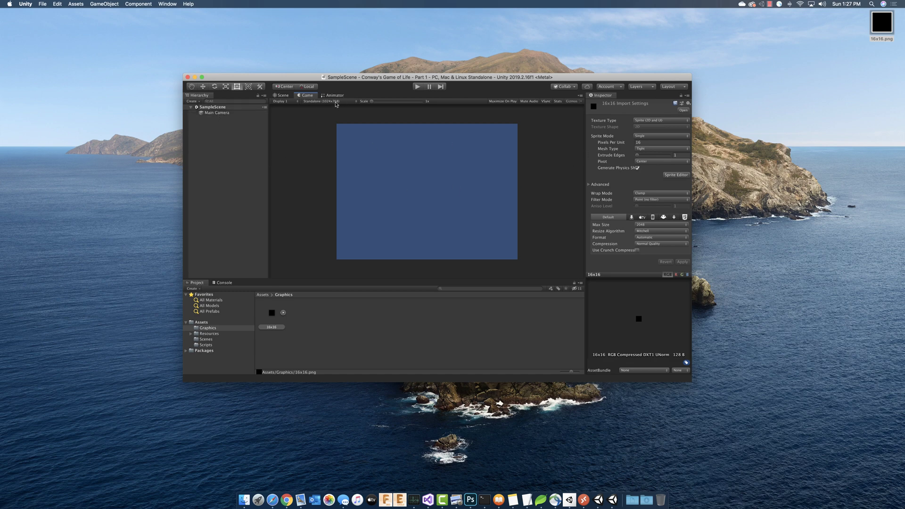
left_click(211, 118)
left_click(216, 114)
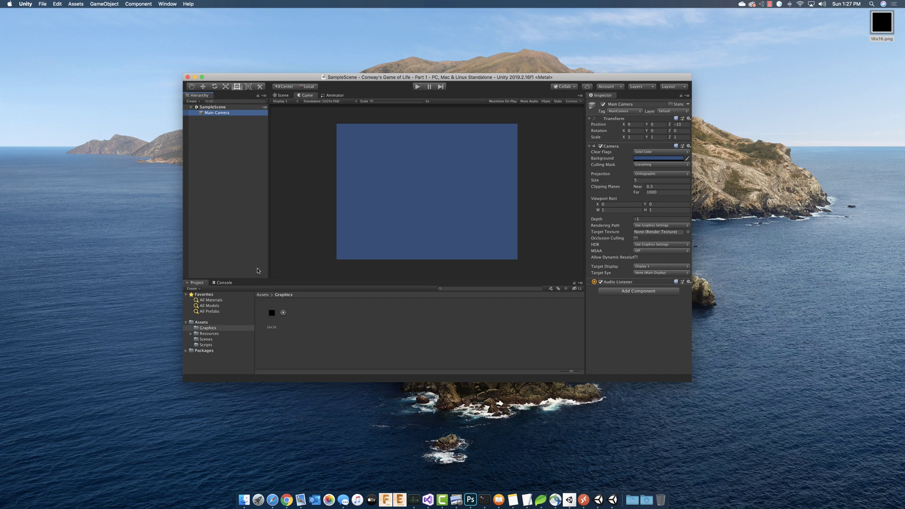
Step: Drag the 16x16 sprite from Graphics into the Hierarchy, then select the Main Camera
left_click_drag(272, 315, 221, 153)
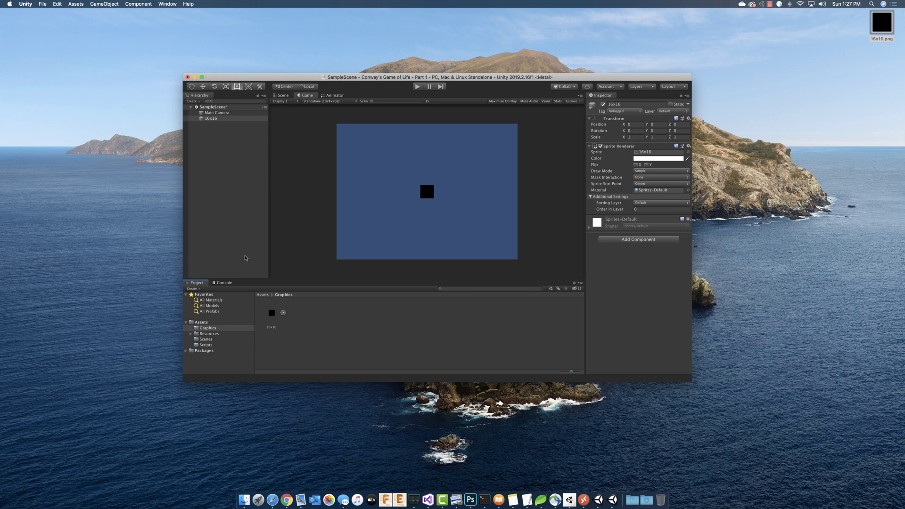
left_click(203, 114)
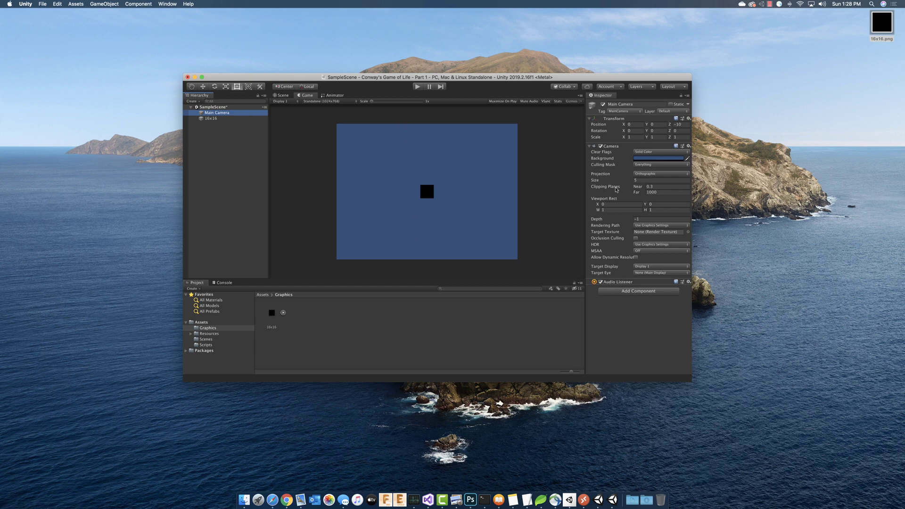
Step: Set the Main Camera's orthographic size to 24, then select the 16x16 sprite object
left_click(639, 180)
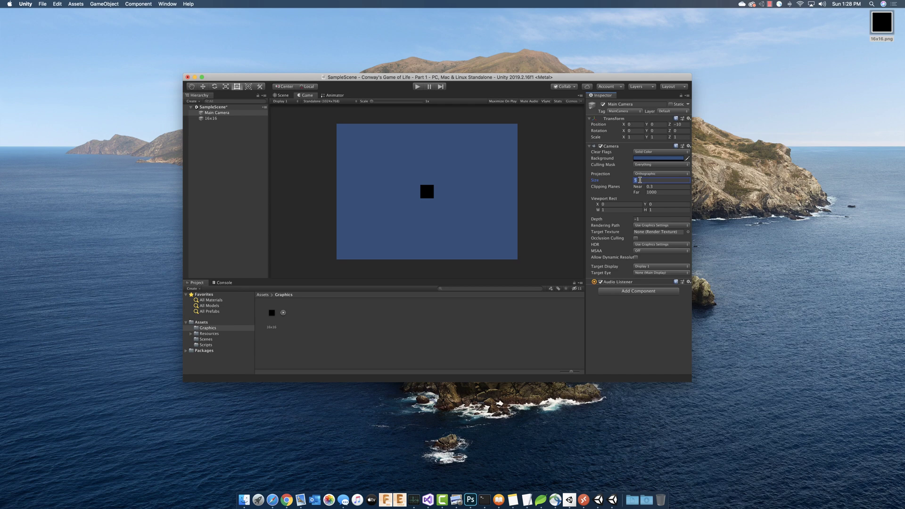
type("4")
double_click(643, 181)
left_click(215, 119)
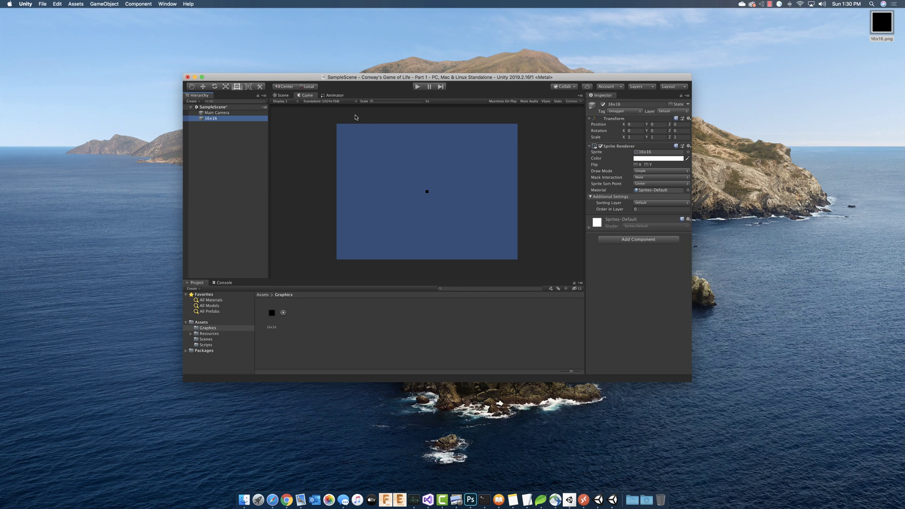
Step: In the Scene view, move the sprite to the frame's bottom-left corner at X -31, Y -23.5
left_click(207, 87)
left_click(281, 95)
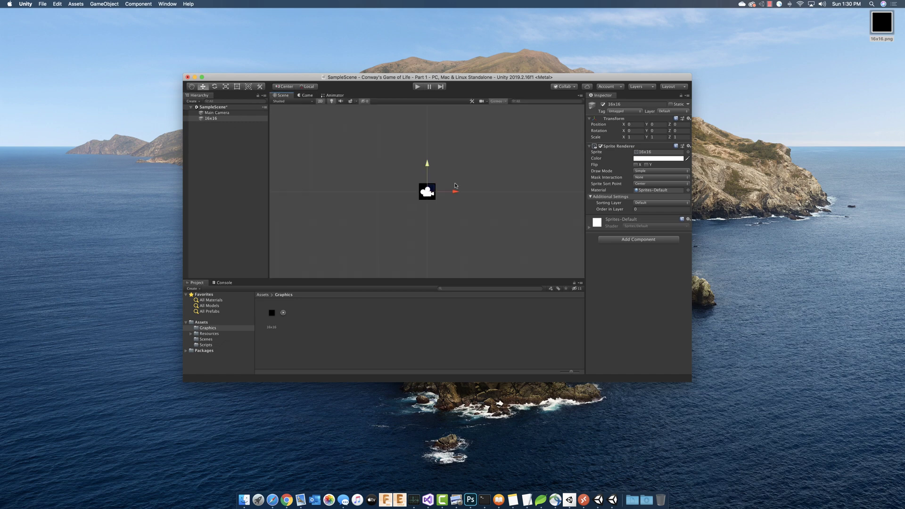
scroll(411, 198, "down", 6)
left_click_drag(482, 189, 391, 189)
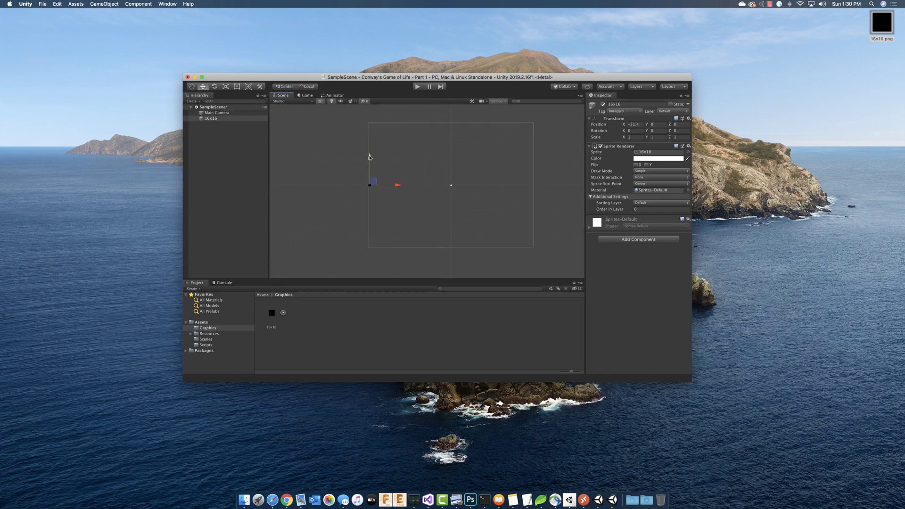
left_click_drag(371, 158, 372, 216)
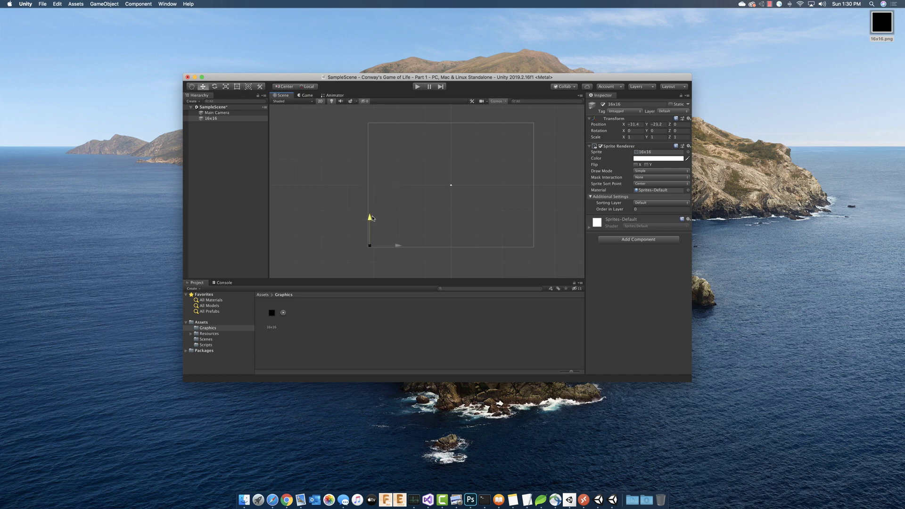
left_click(640, 124)
type("-31")
key("Tab")
type("-23.5")
Step: Reset the sprite's Position X and Y to 0
left_click(638, 124)
type("0")
key("Tab")
type("0")
Step: Select the Main Camera and drag it right and up, away from the sprite at the origin
left_click(220, 113)
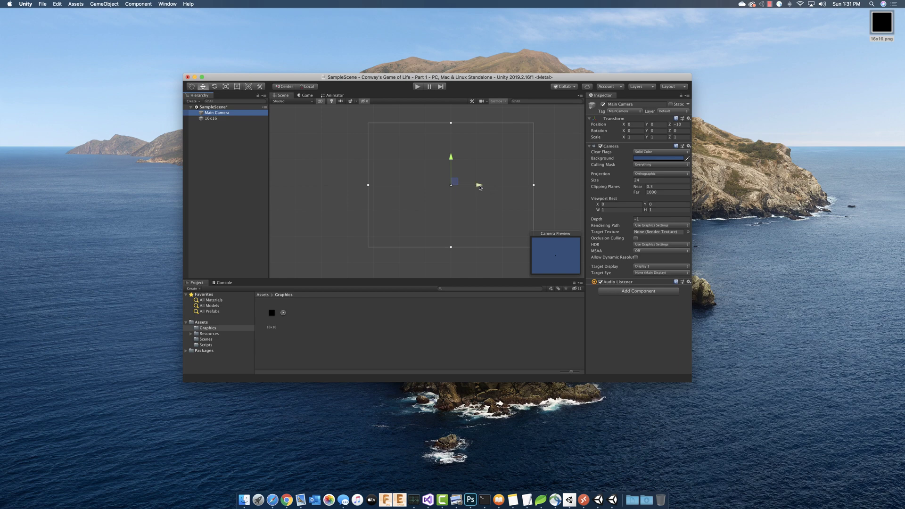
left_click_drag(479, 188, 561, 181)
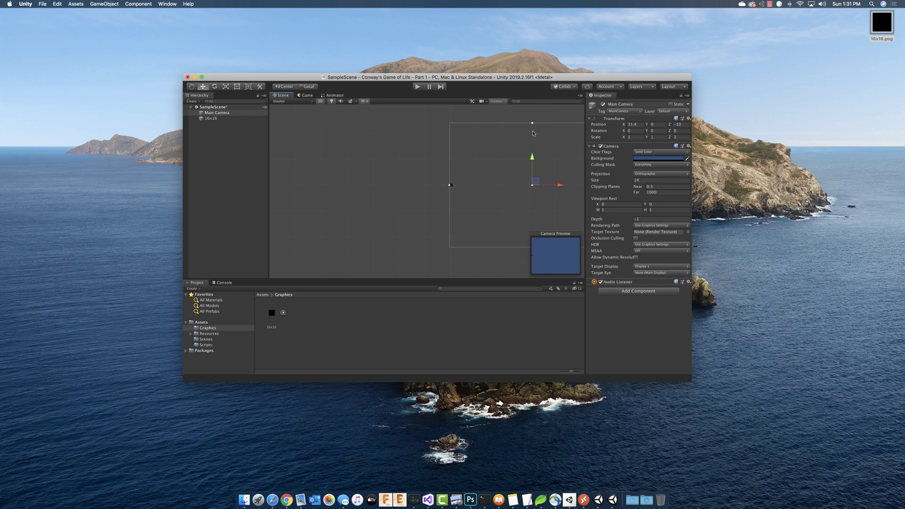
left_click_drag(532, 159, 534, 98)
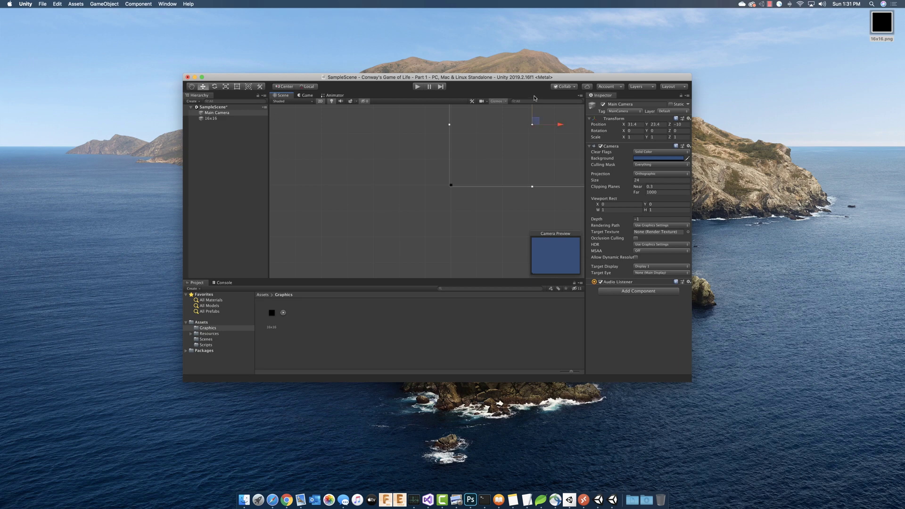
left_click(636, 125)
Step: Set the Main Camera position to X 31.5, Y 23.5 and return to the Game view
type("31.5")
key("Tab")
type("23")
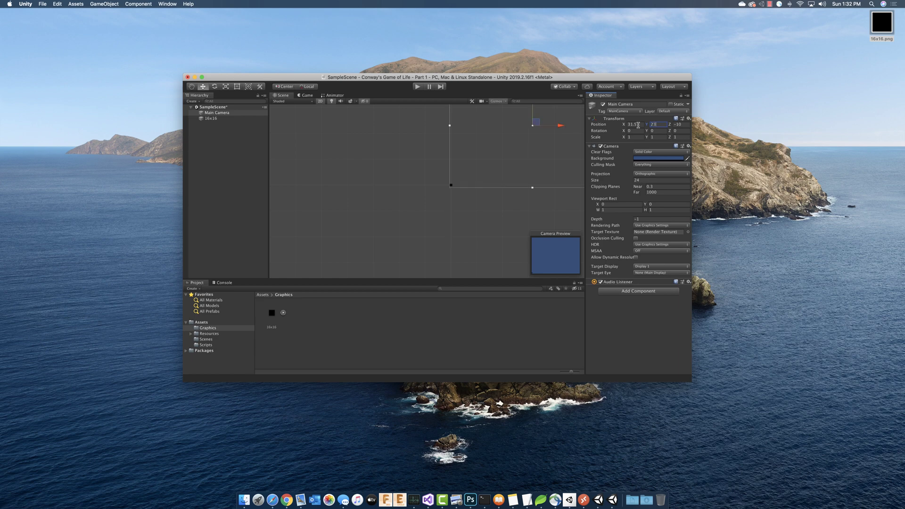
type(".5")
middle_click_drag(511, 154, 416, 209)
left_click(305, 95)
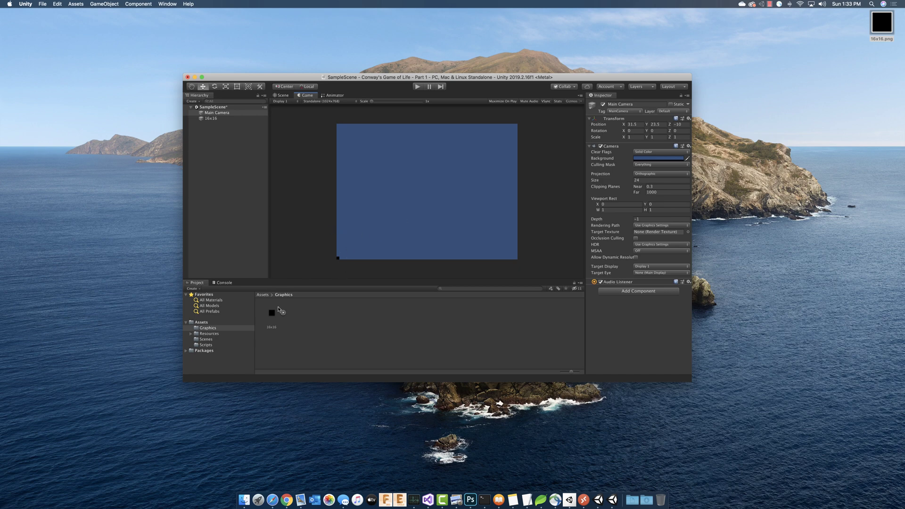
Step: Turn the 16x16 scene object into a prefab in Resources/Prefabs and name it 'Cell'
left_click(212, 119)
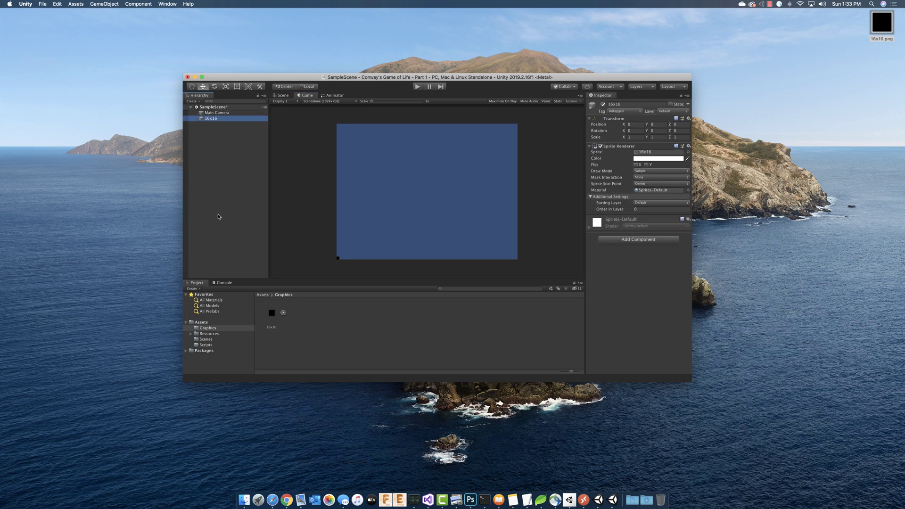
left_click(191, 333)
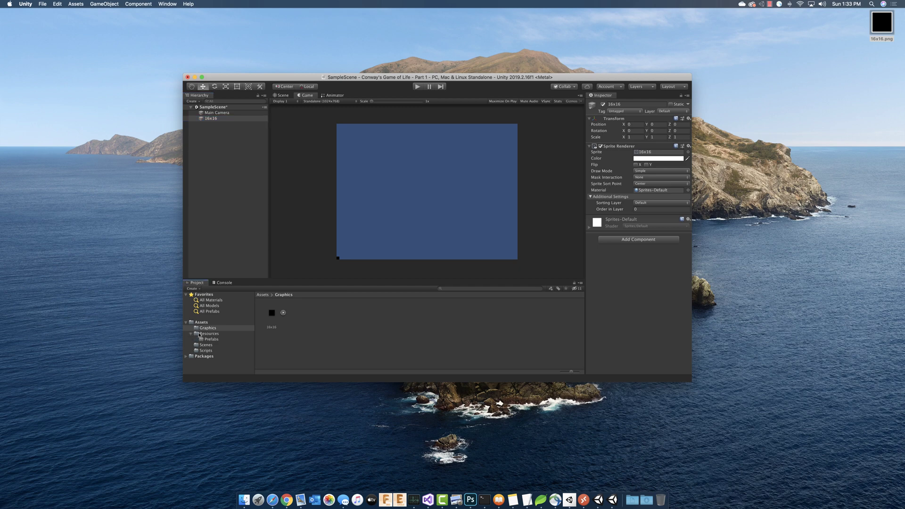
left_click(211, 339)
left_click_drag(208, 120, 296, 333)
left_click(275, 329)
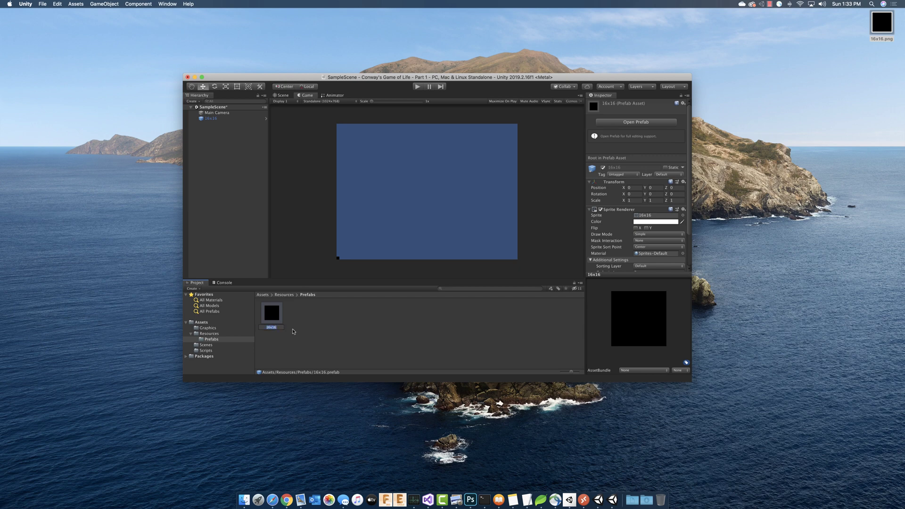
type("Cell")
key("Return")
Step: Delete the 16x16 sprite instance from the scene
left_click(208, 119)
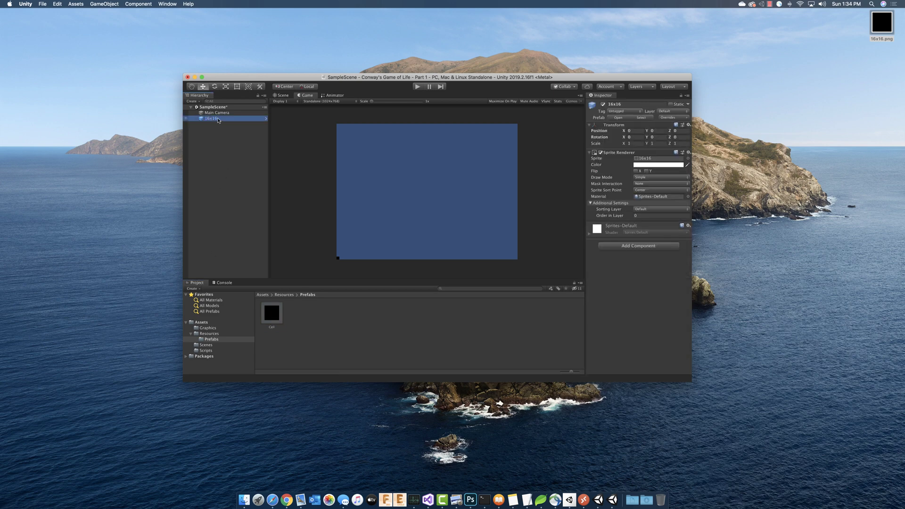
right_click(218, 120)
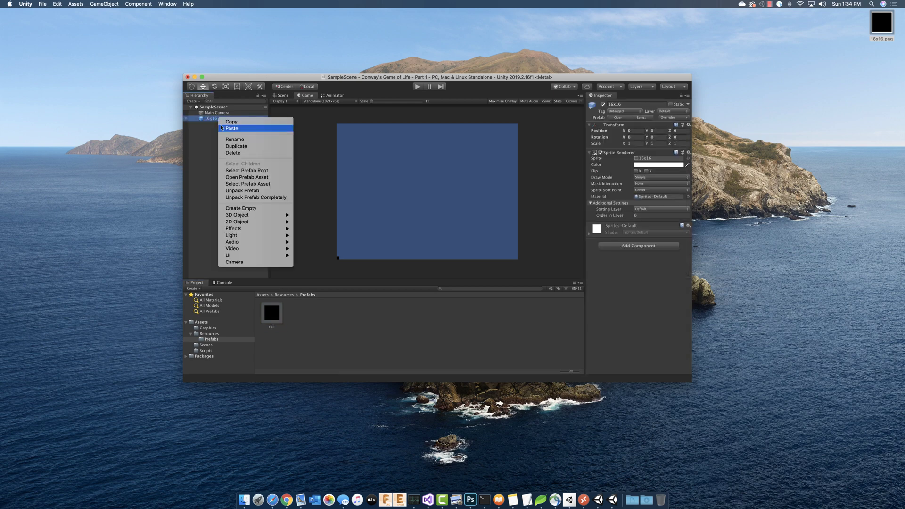
left_click(239, 151)
left_click(770, 4)
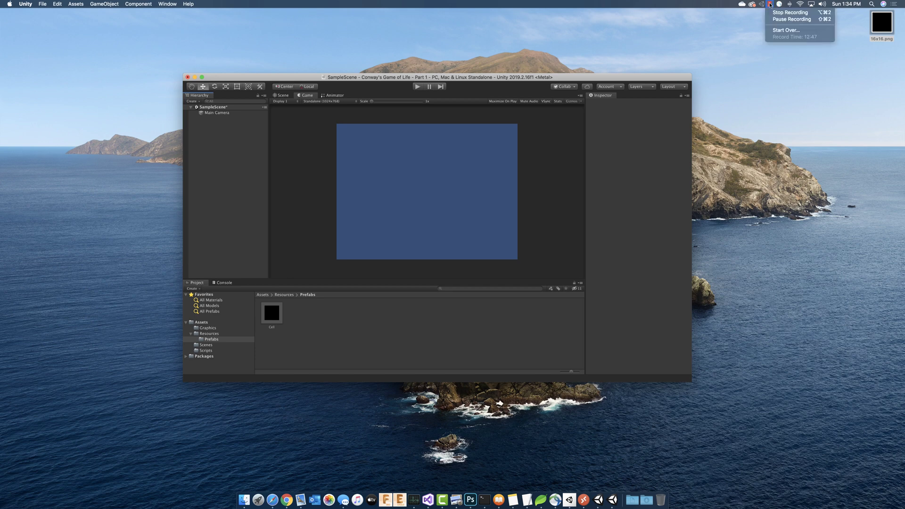
left_click(769, 4)
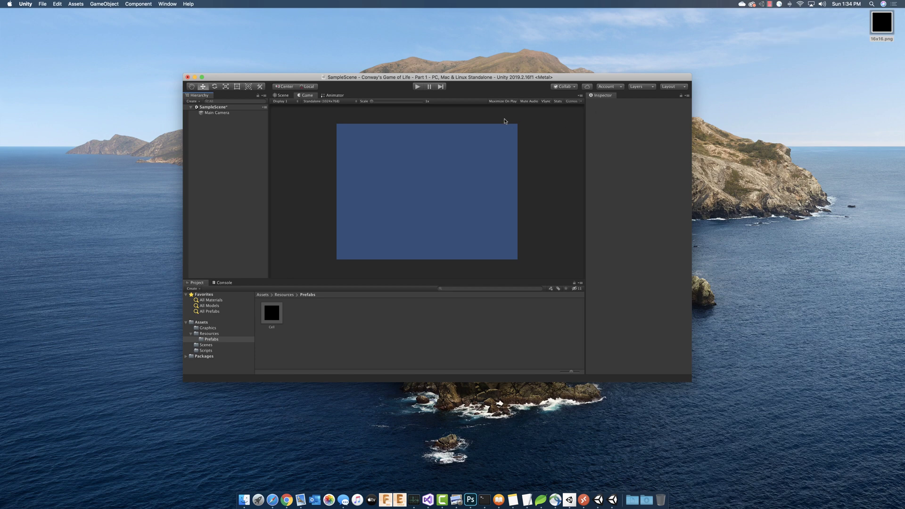